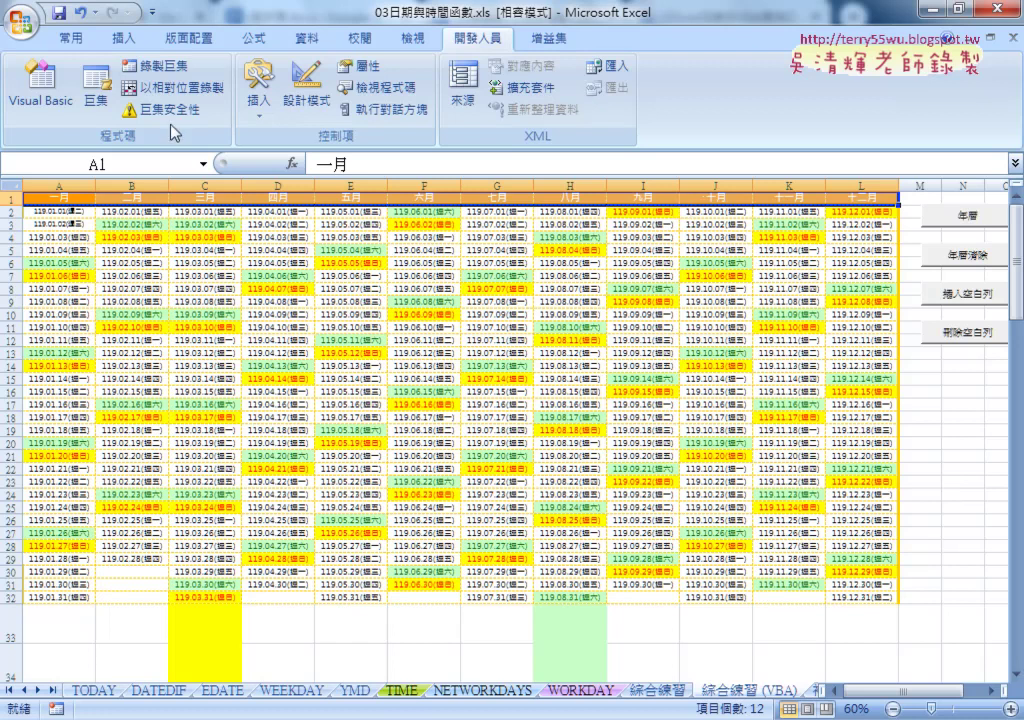
Open the VBA editor, review the 插入空白列_標題 header-copy code, and run it
left_click(42, 82)
left_click(965, 433)
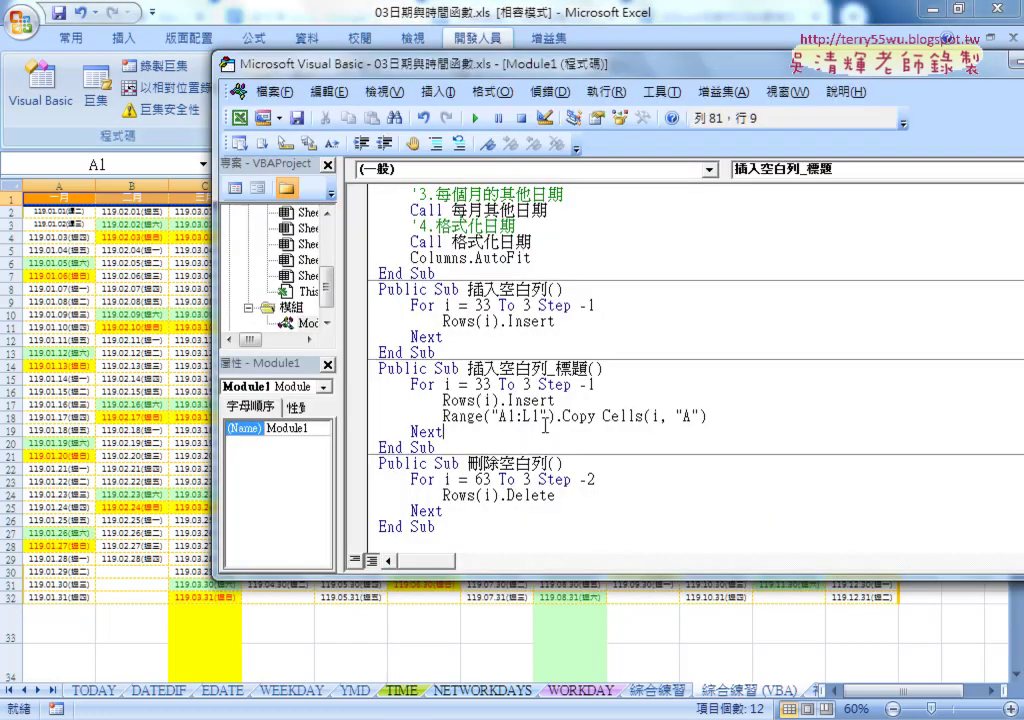
left_click_drag(443, 416, 714, 414)
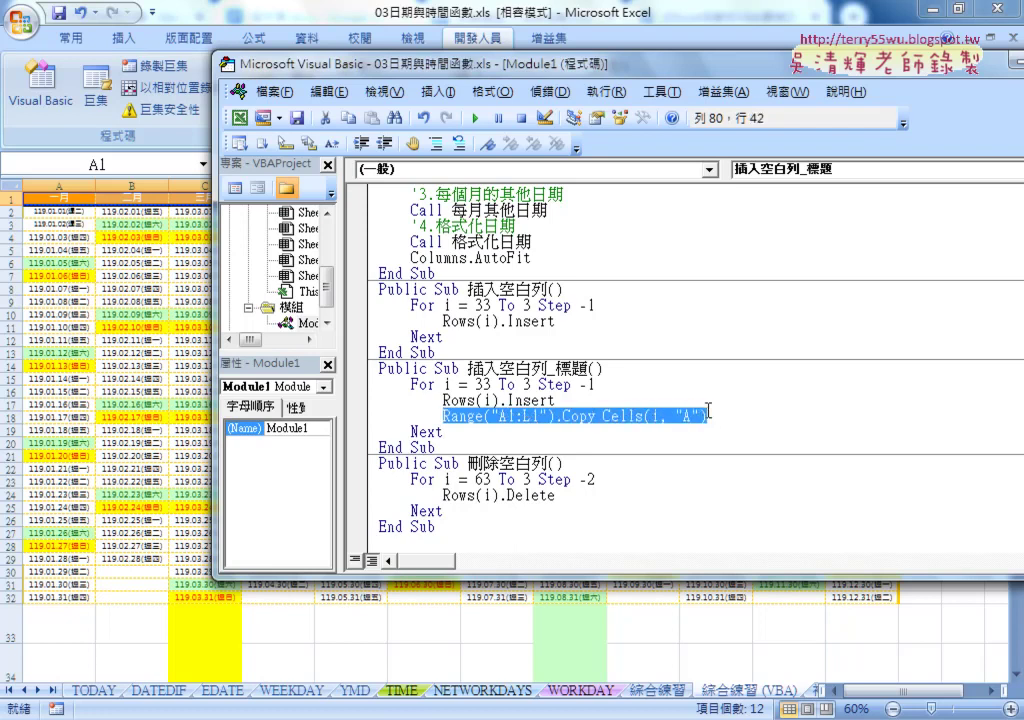
left_click(563, 400)
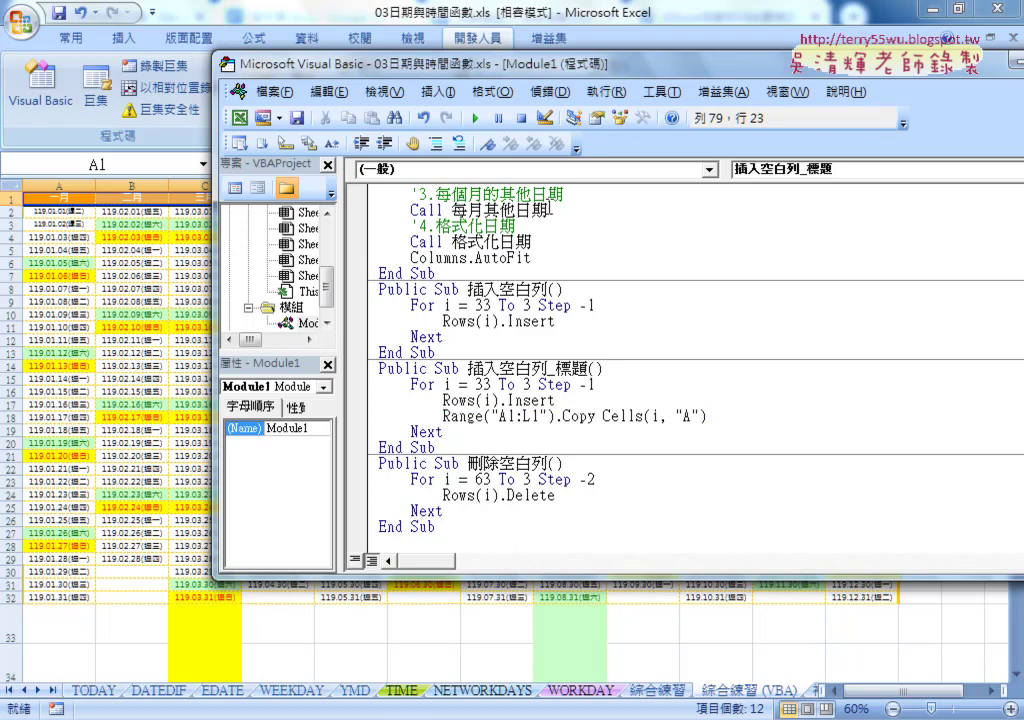
left_click(475, 116)
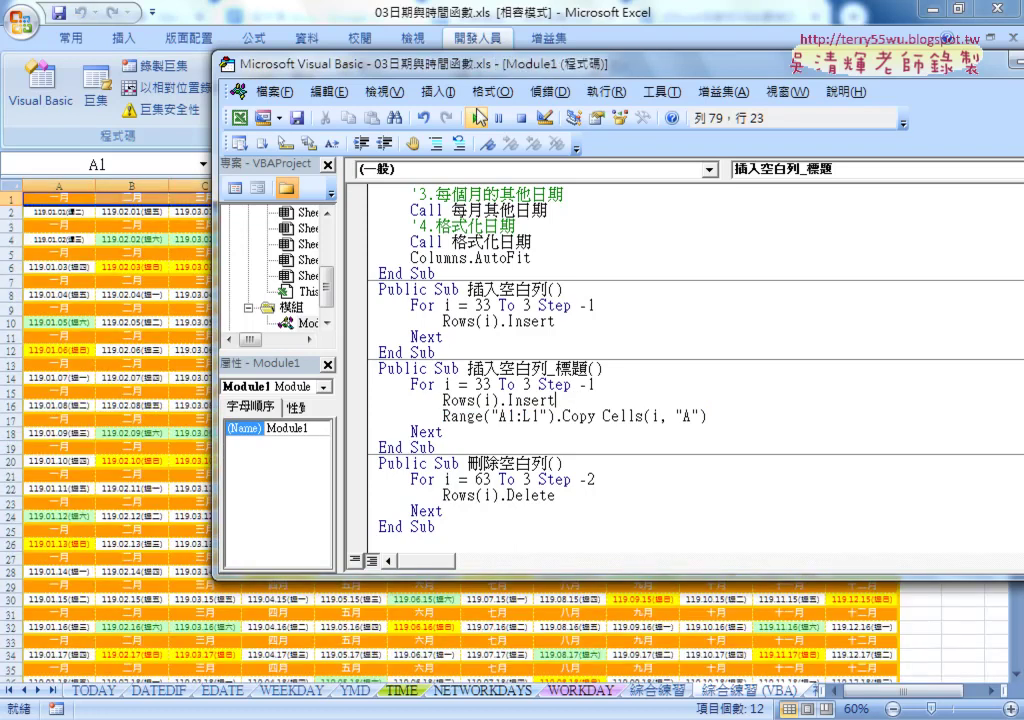
Switch back to the worksheet with Alt+F11 to view the inserted month-header rows
key("alt+F11")
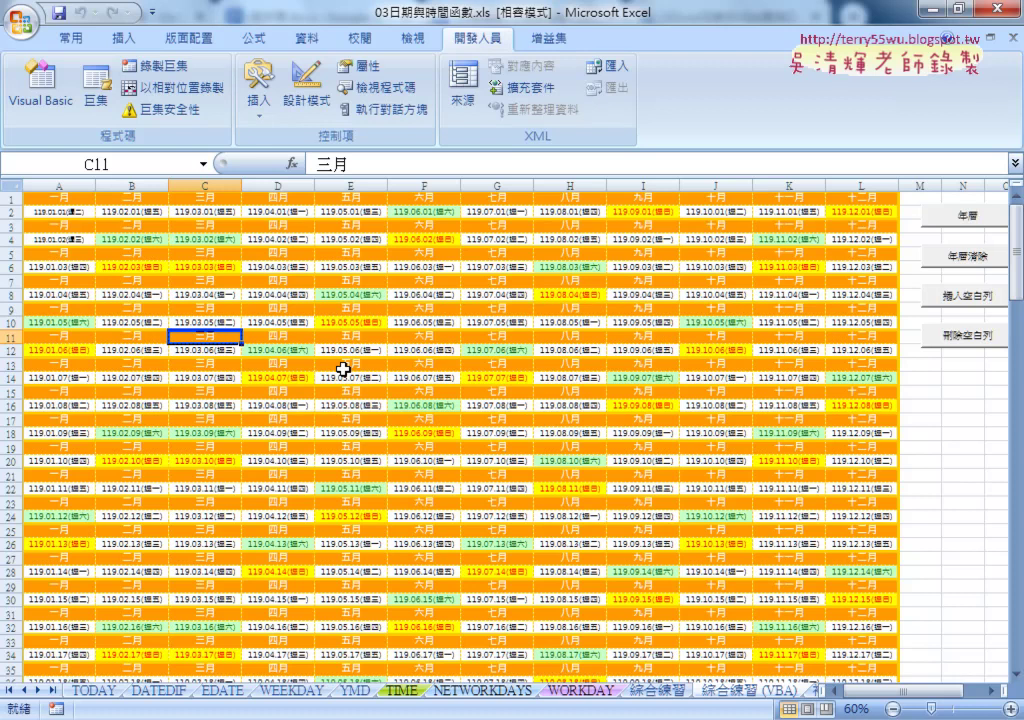
Reopen the VBA editor and run 刪除空白列 with F5 to delete the inserted rows
left_click(55, 95)
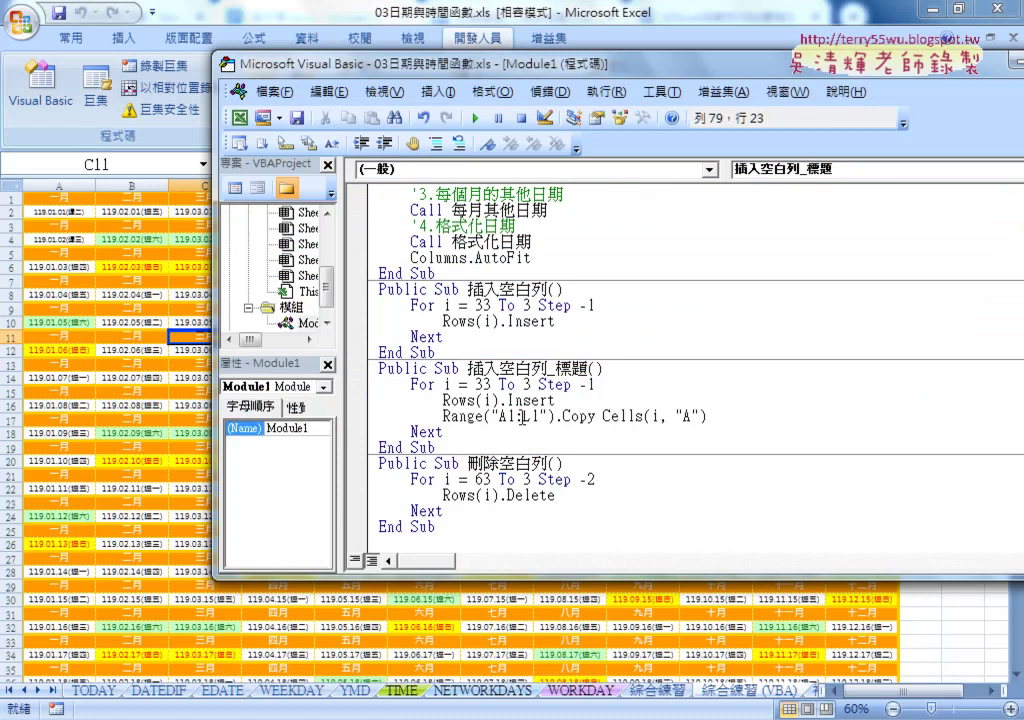
left_click(498, 495)
key("F5")
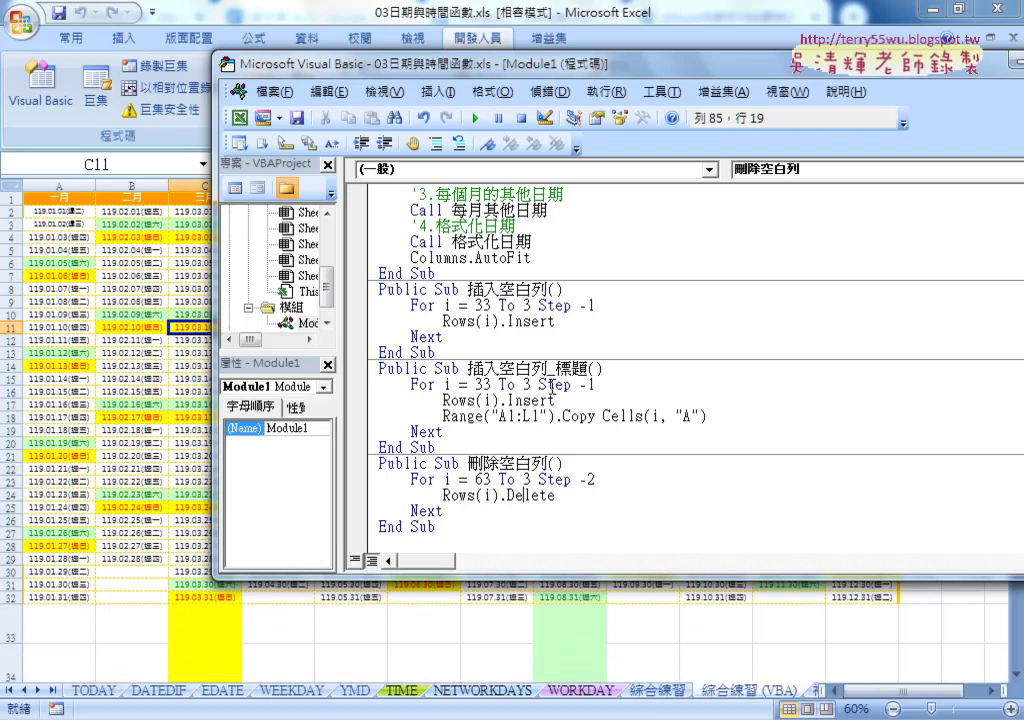
Review the blank-row and header-insertion macro code, then move the code window aside
left_click(449, 452)
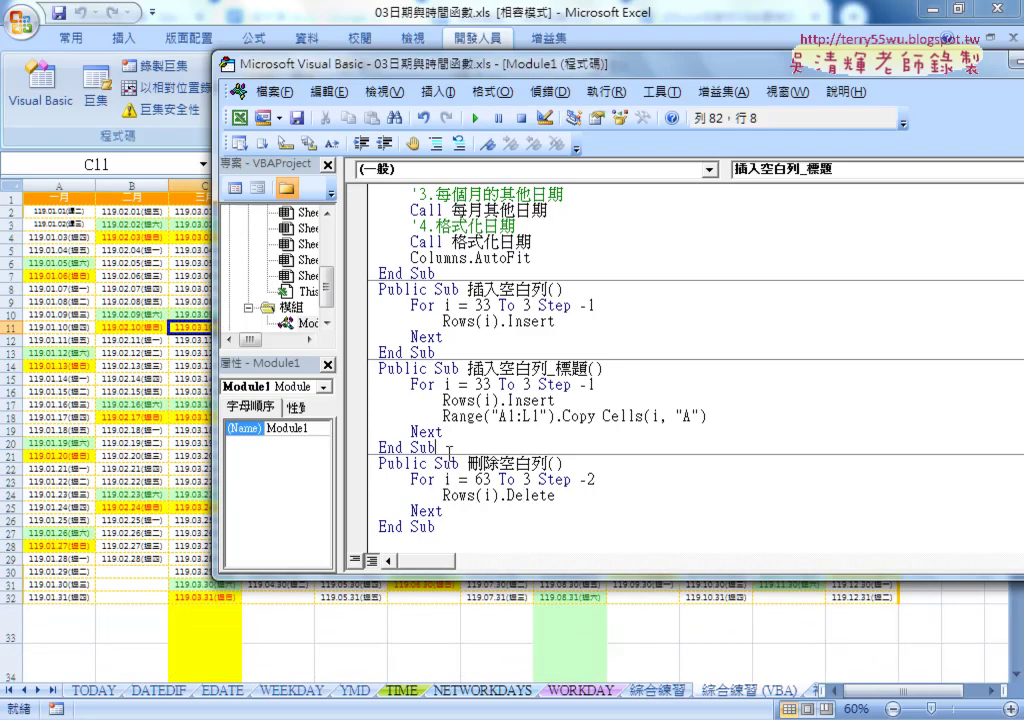
mouse_move(449, 452)
left_mouse_down()
mouse_move(378, 368)
mouse_move(378, 289)
left_mouse_up()
left_click(431, 352)
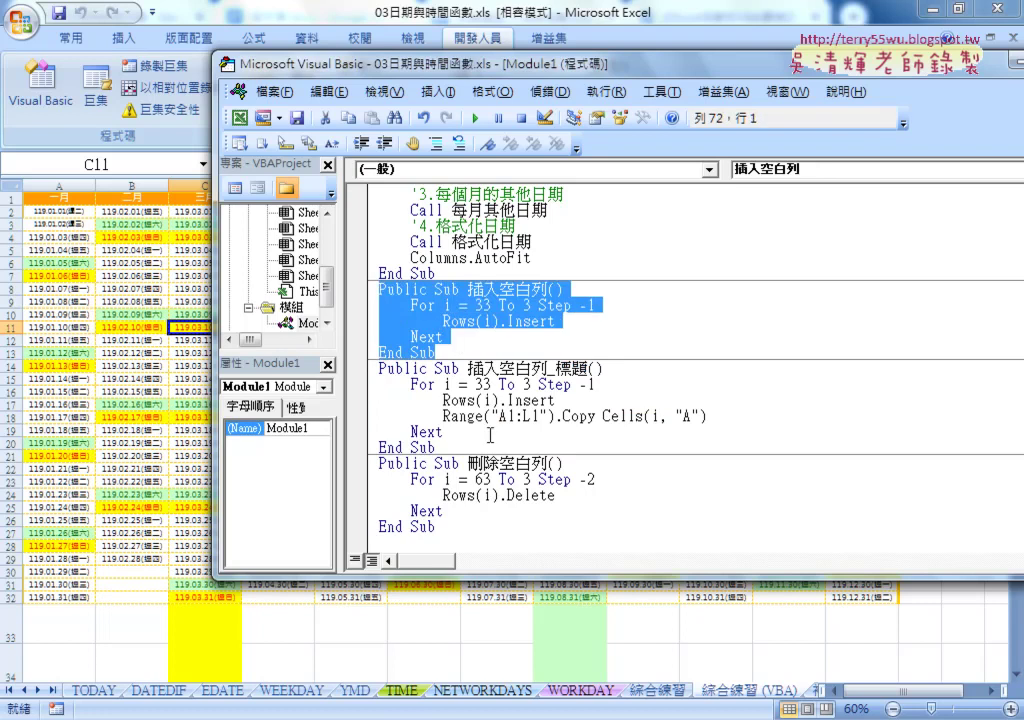
left_click(443, 415)
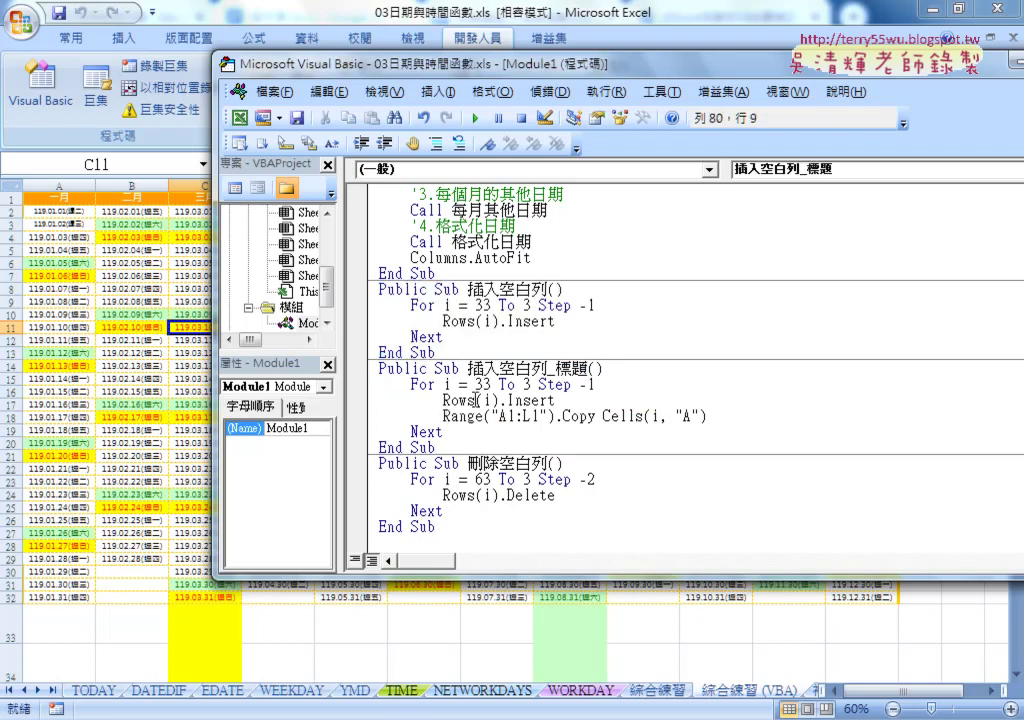
left_click(529, 388)
left_click_drag(344, 71, 529, 93)
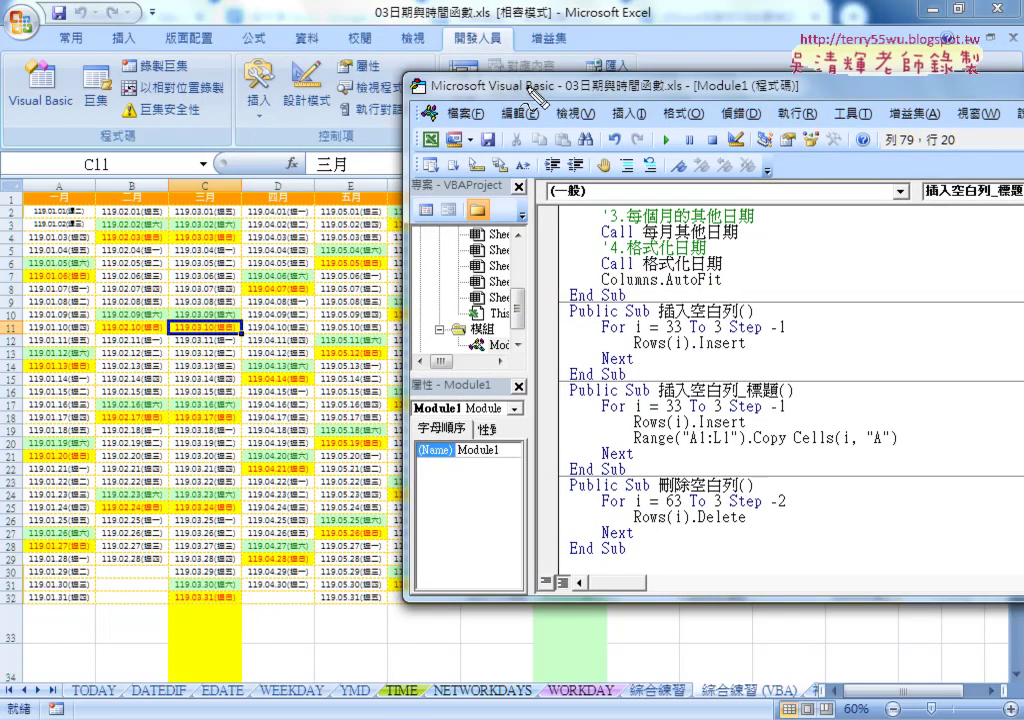
mouse_move(25, 200)
left_mouse_down()
mouse_move(78, 180)
mouse_move(625, 207)
left_mouse_up()
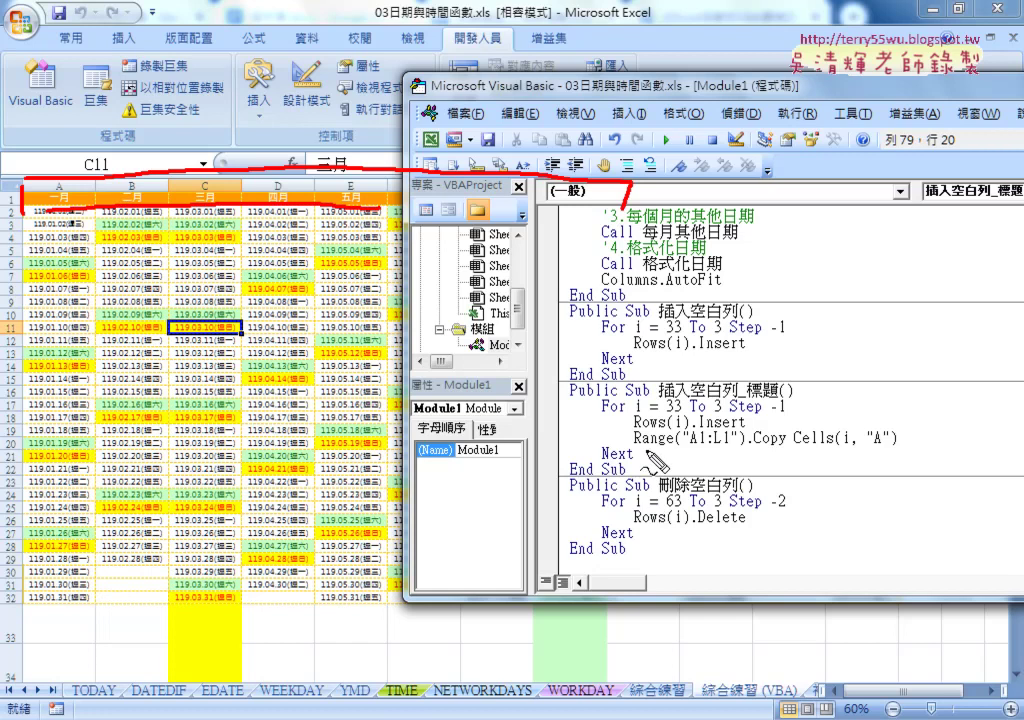
left_click_drag(633, 441, 738, 437)
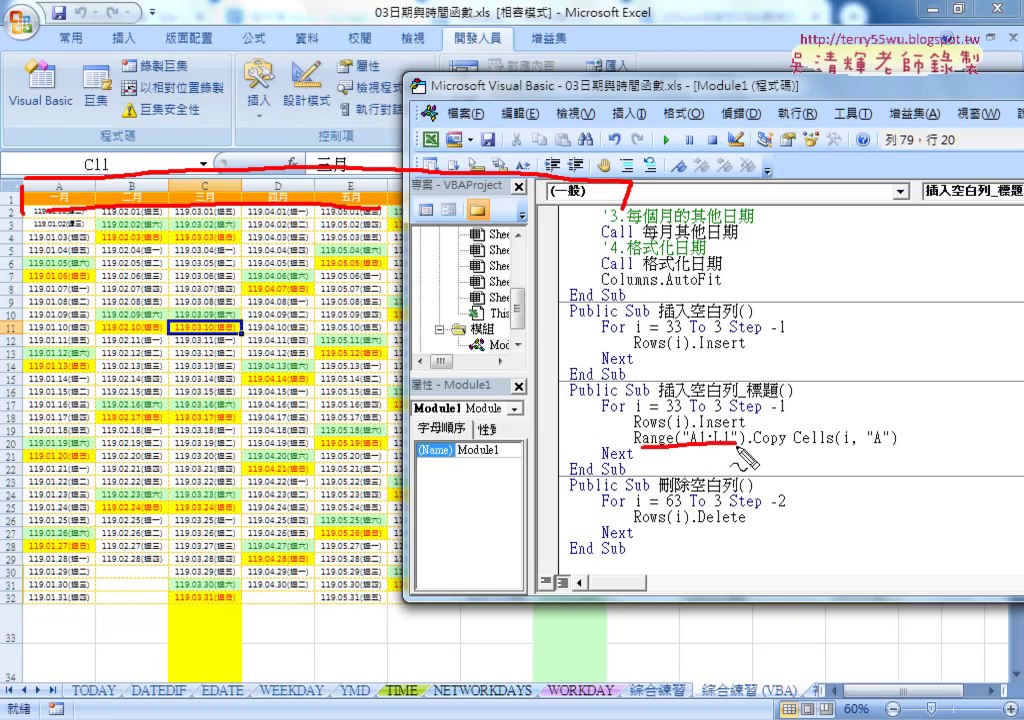
left_click_drag(760, 446, 784, 444)
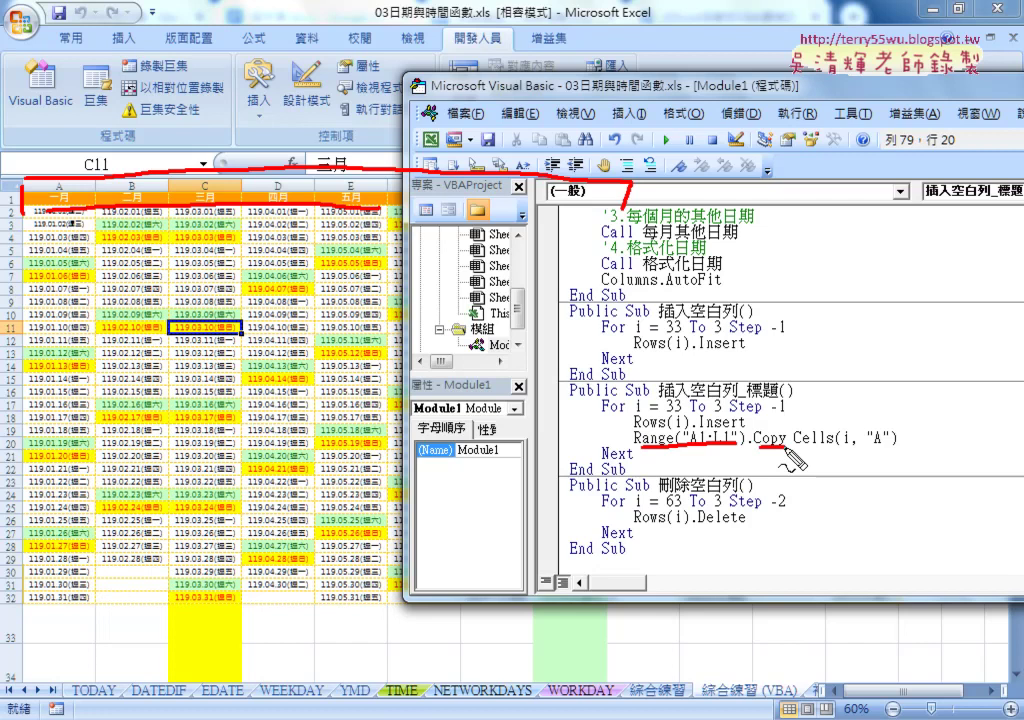
left_click_drag(837, 446, 886, 446)
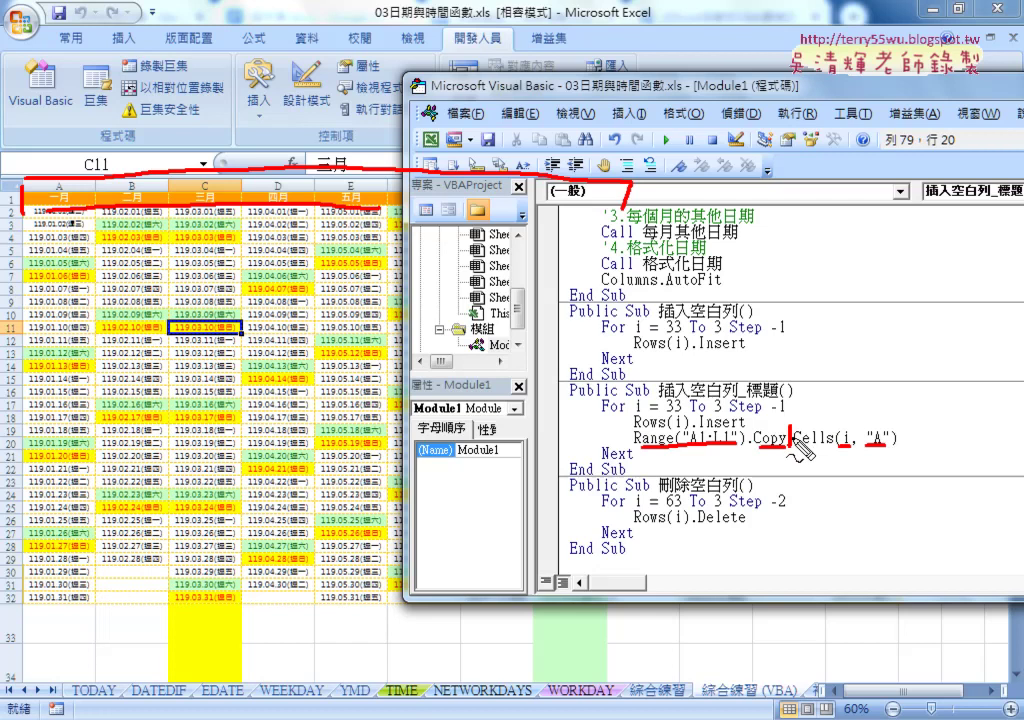
mouse_move(790, 446)
left_mouse_down()
mouse_move(903, 428)
mouse_move(901, 457)
left_mouse_up()
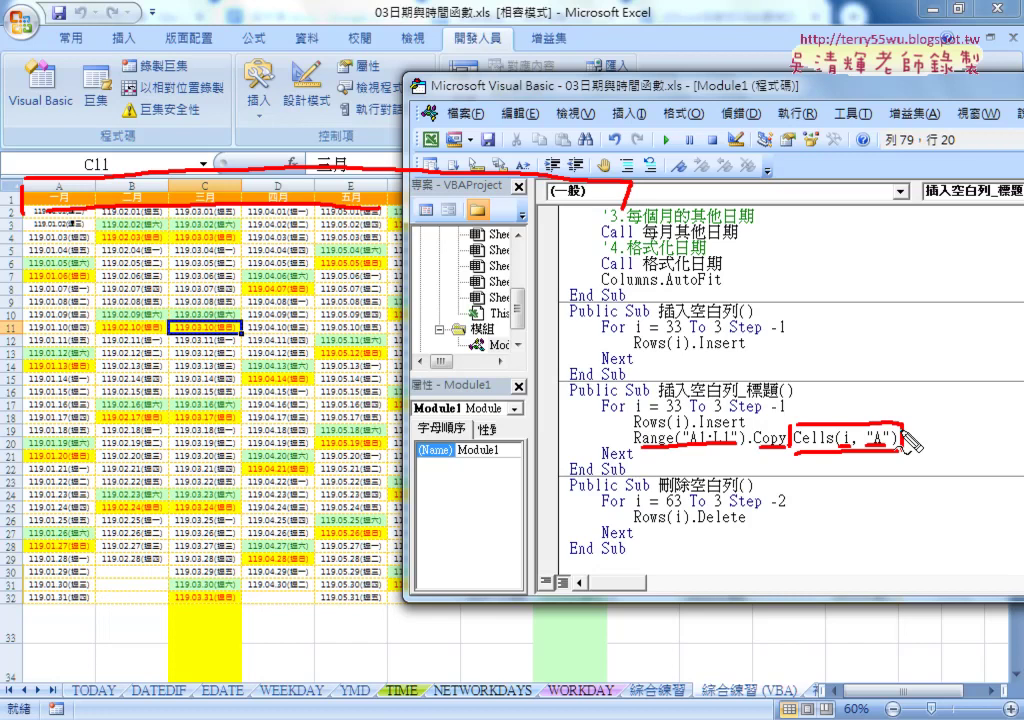
key("Escape")
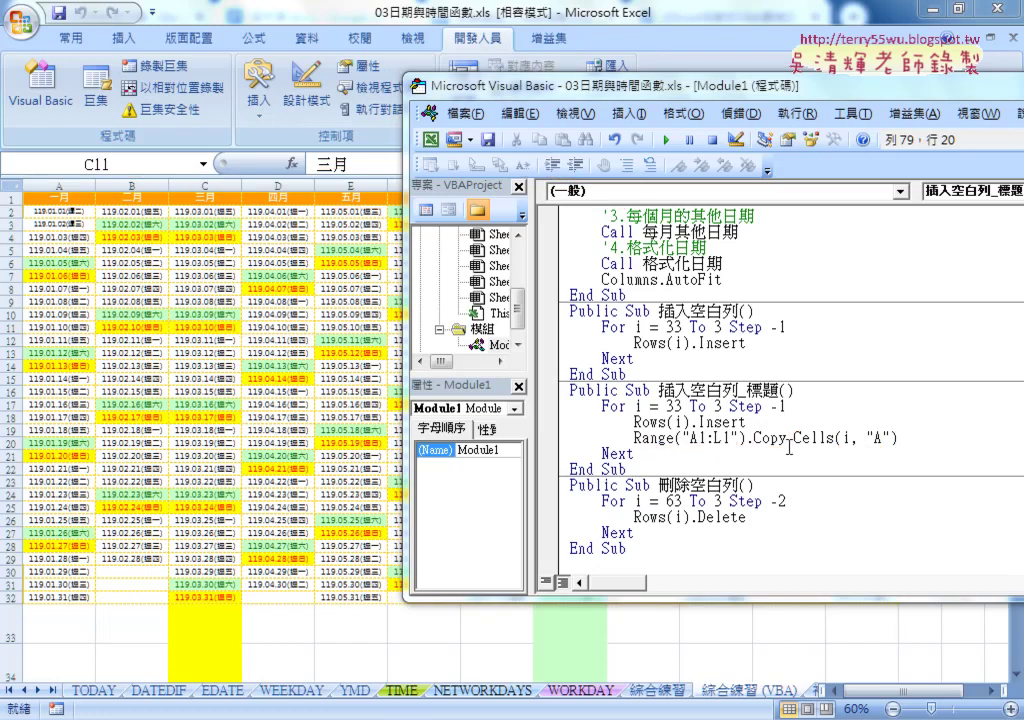
Step into 插入空白列_標題 with F8 through the row-insertion line, shrinking the code window
left_click(789, 438)
key("F8")
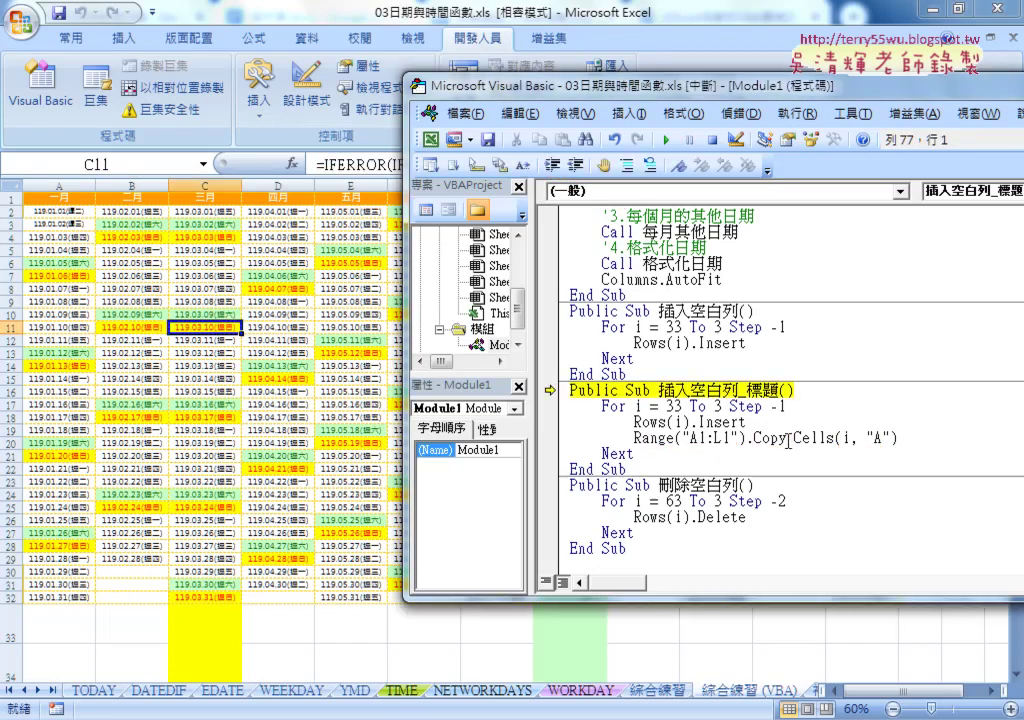
key("F8")
key("F8")
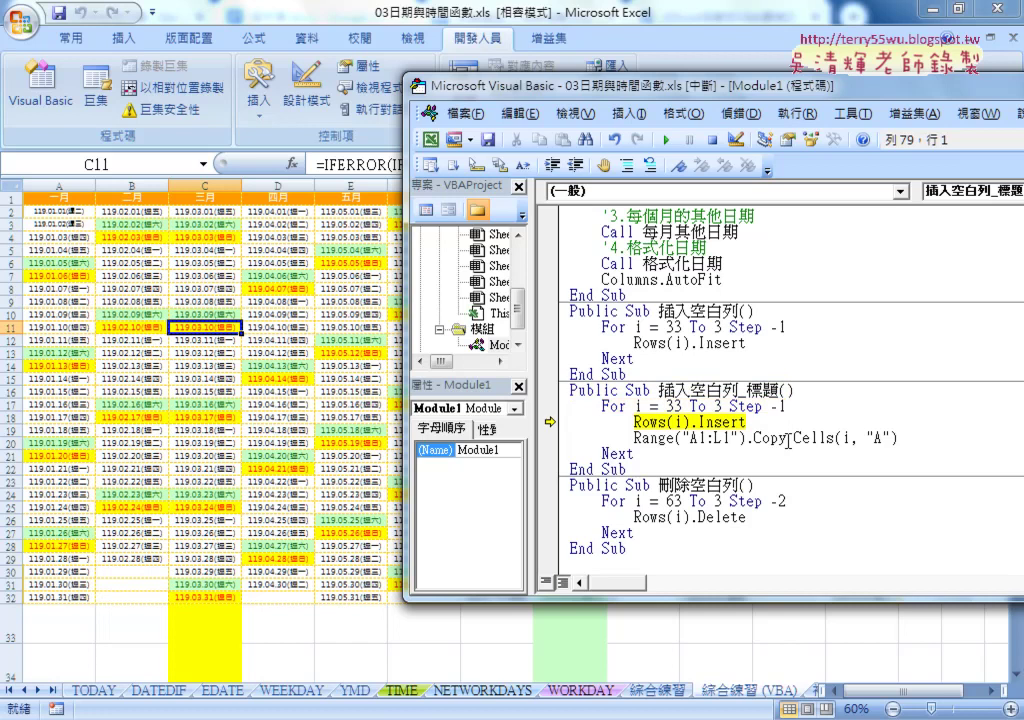
key("F8")
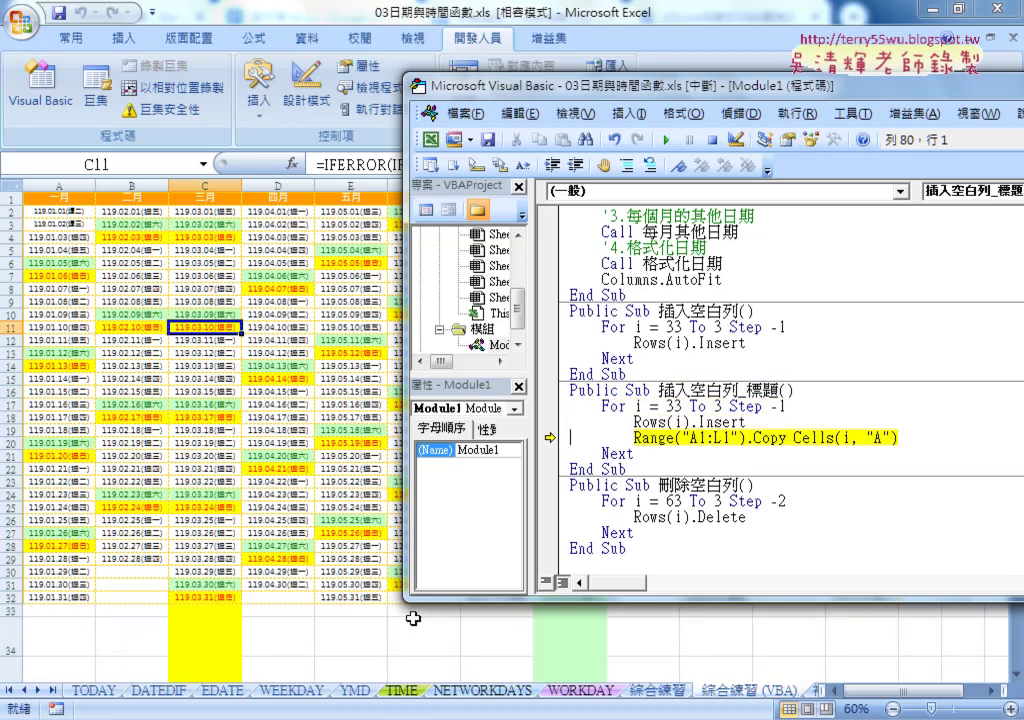
left_click_drag(436, 602, 436, 558)
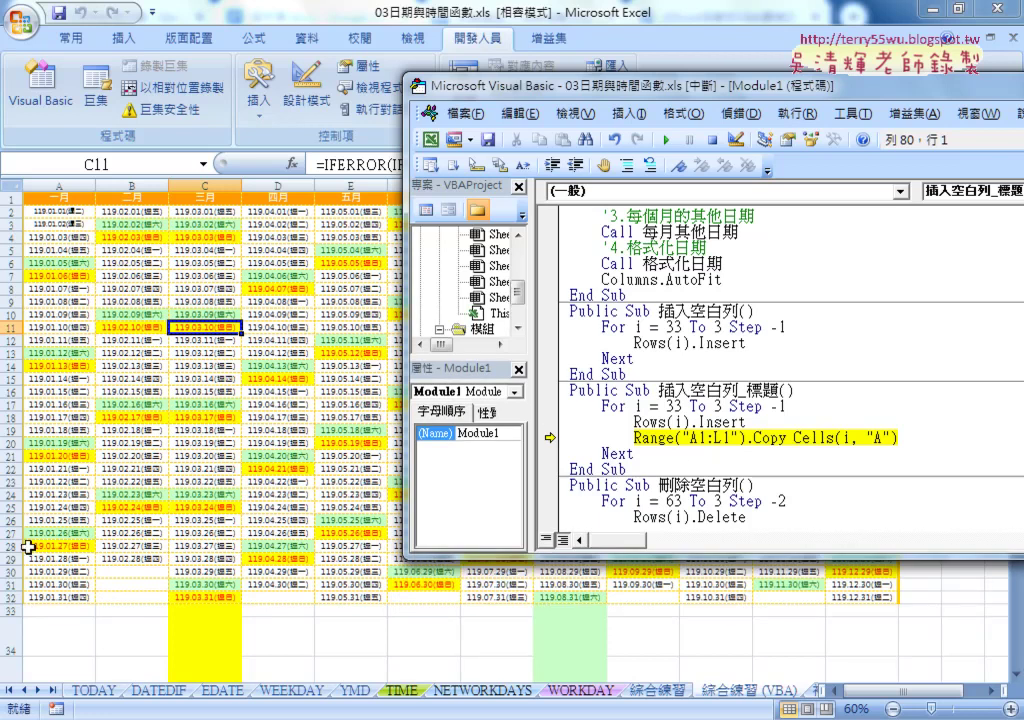
Step on to copy a month header into row 33, then run the macro to completion
key("F8")
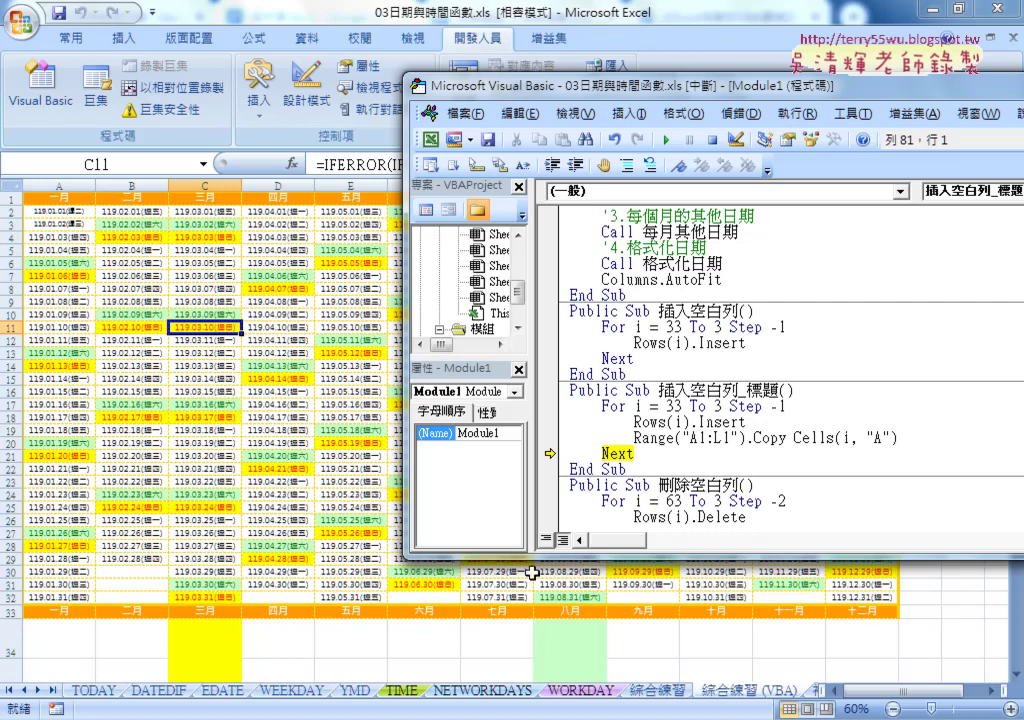
left_click_drag(633, 438, 789, 440)
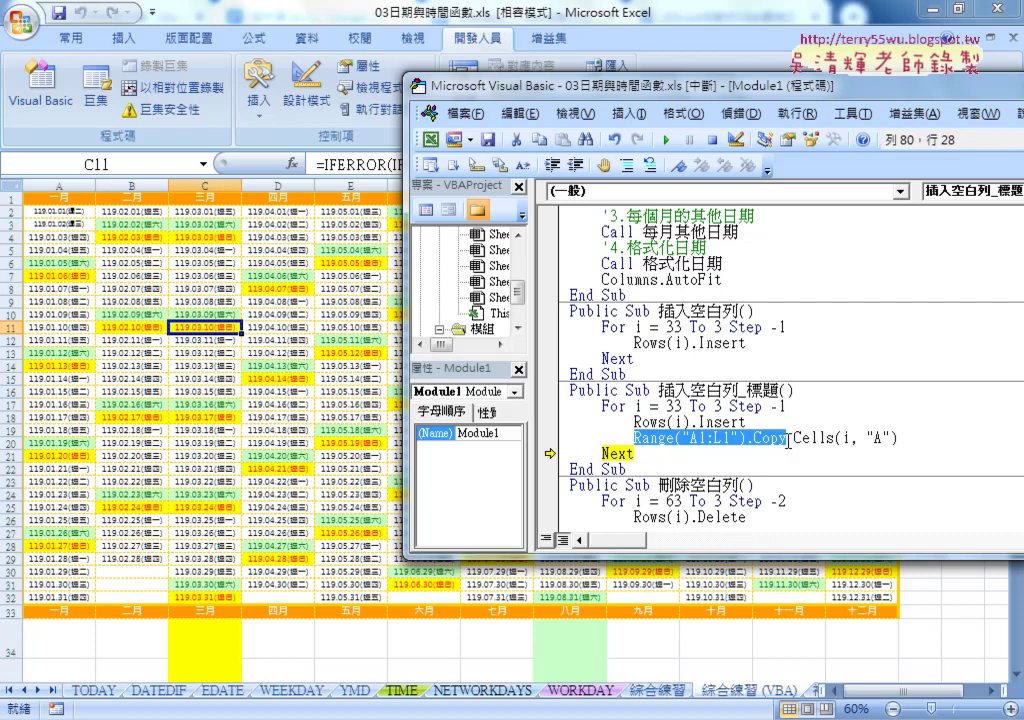
key("F8")
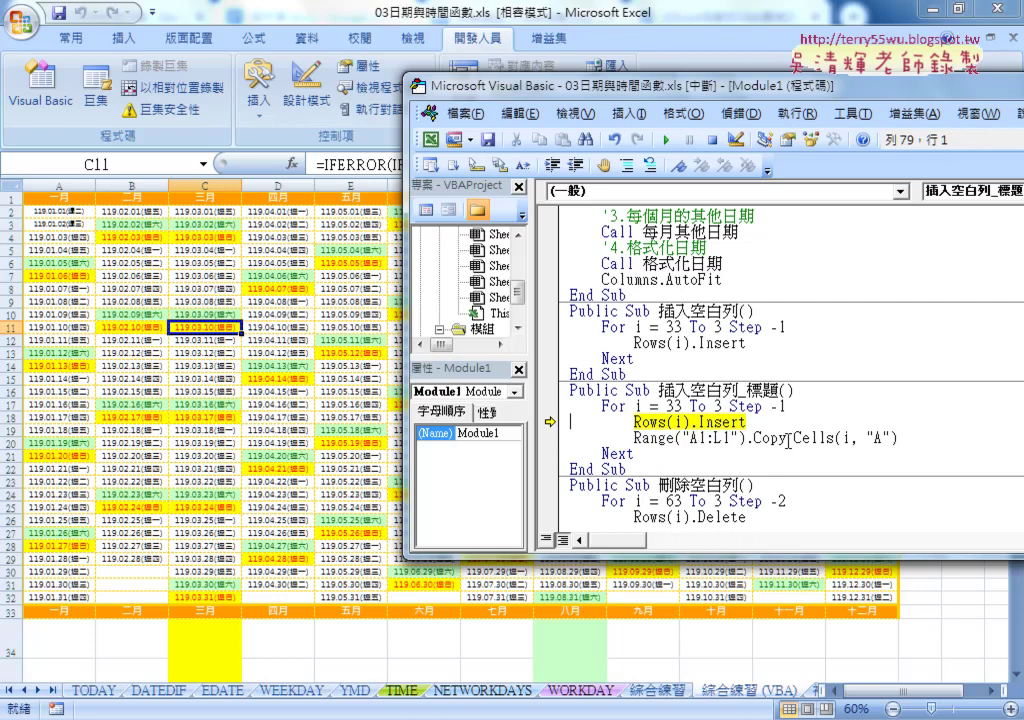
left_click(666, 140)
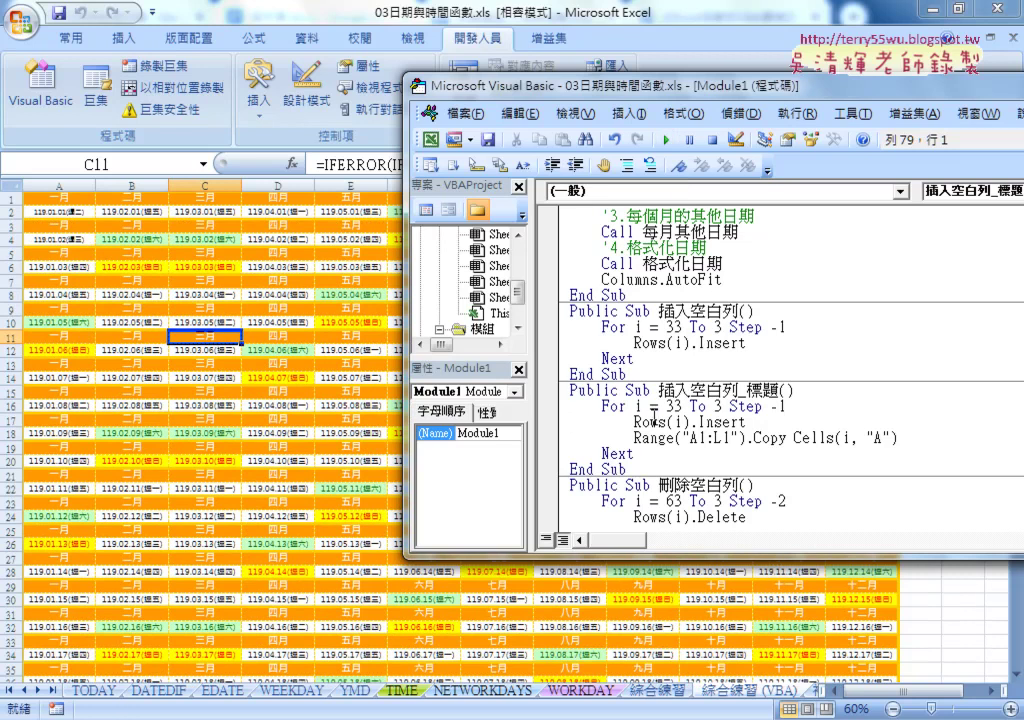
Run 刪除空白列 with F5 to remove the month-header rows, then mark the copy-to-cell code line
scroll(610, 498, "down", 1)
left_click(697, 455)
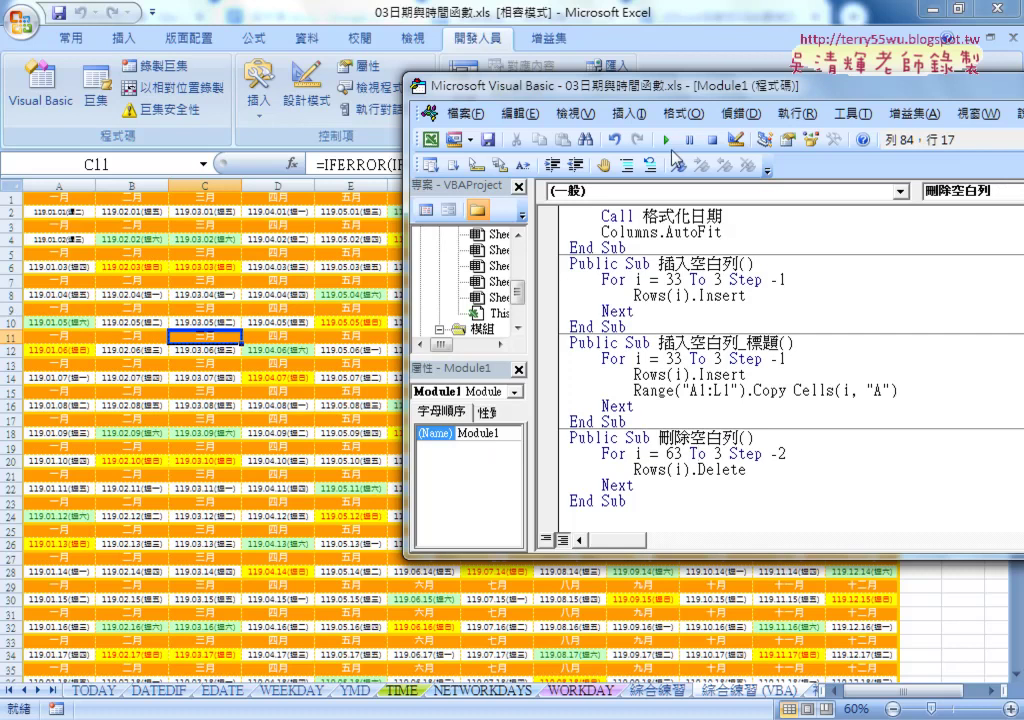
key("F5")
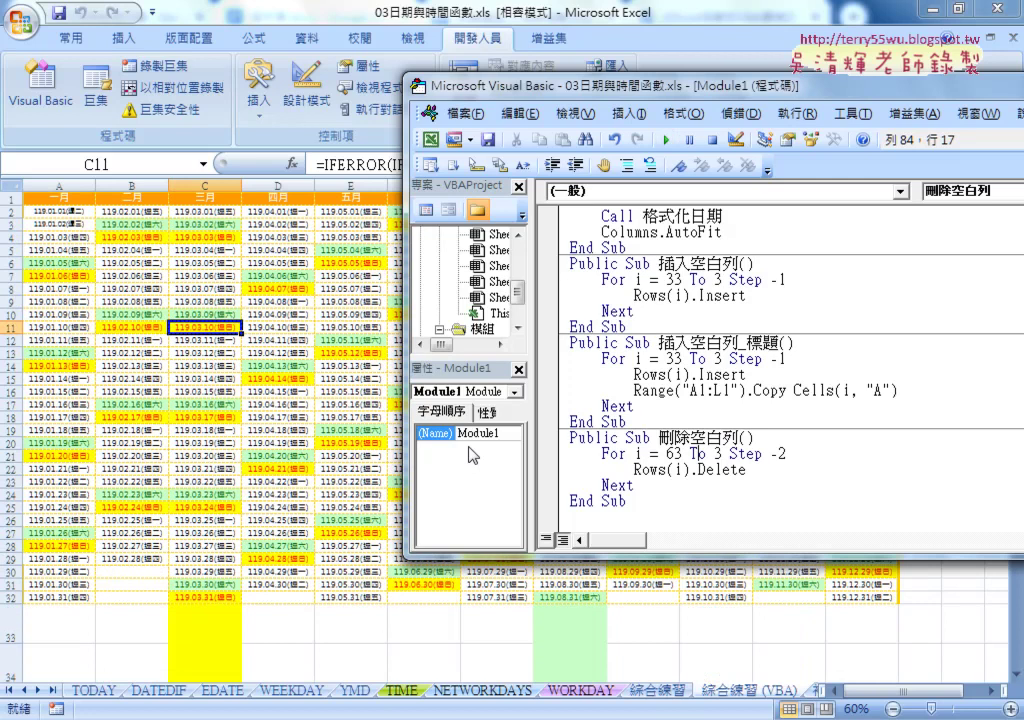
left_click_drag(632, 390, 899, 390)
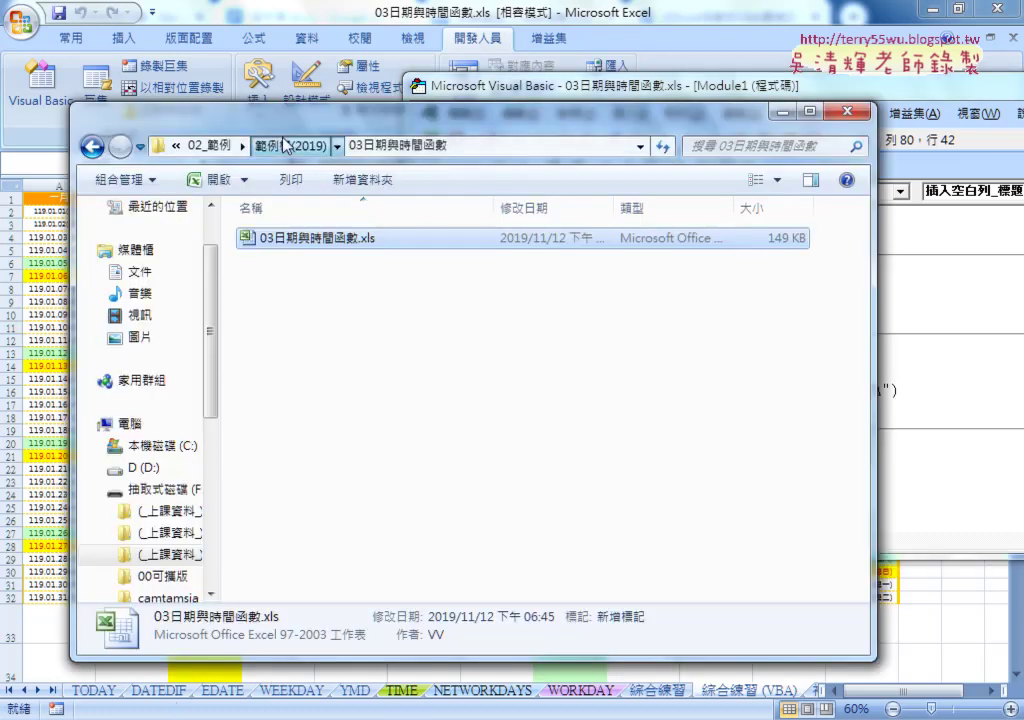
Go up to the 範例檔(2019) folder and open the 04數學函數 folder
left_click(285, 145)
double_click(354, 297)
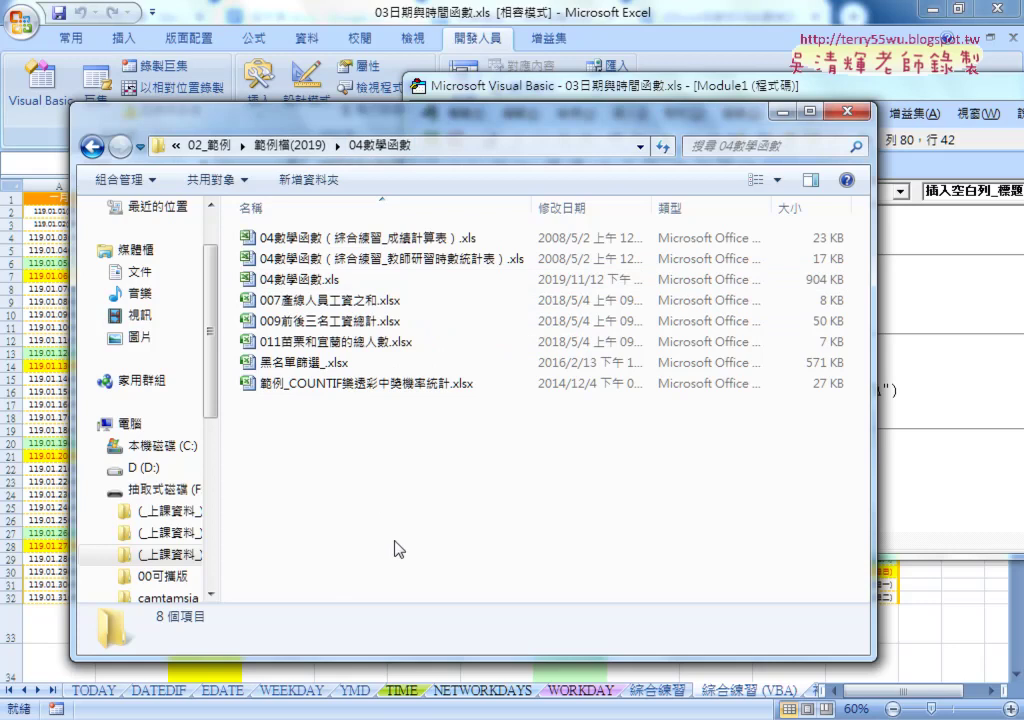
left_click(393, 633)
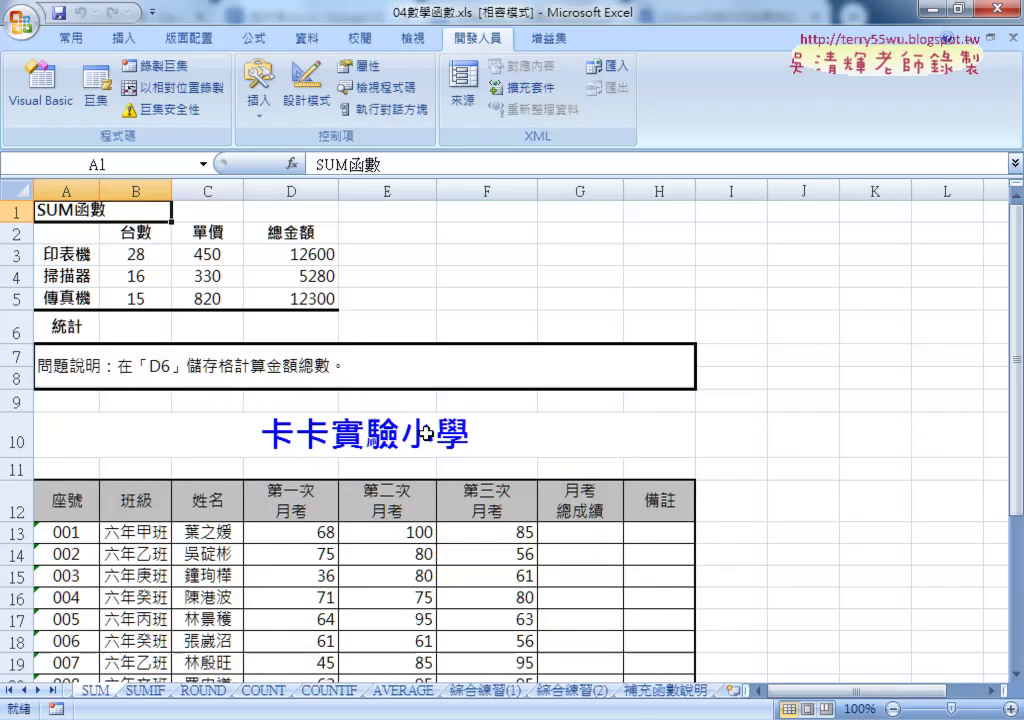
scroll(411, 464, "down", 2)
scroll(373, 338, "down", 1)
scroll(370, 411, "up", 1)
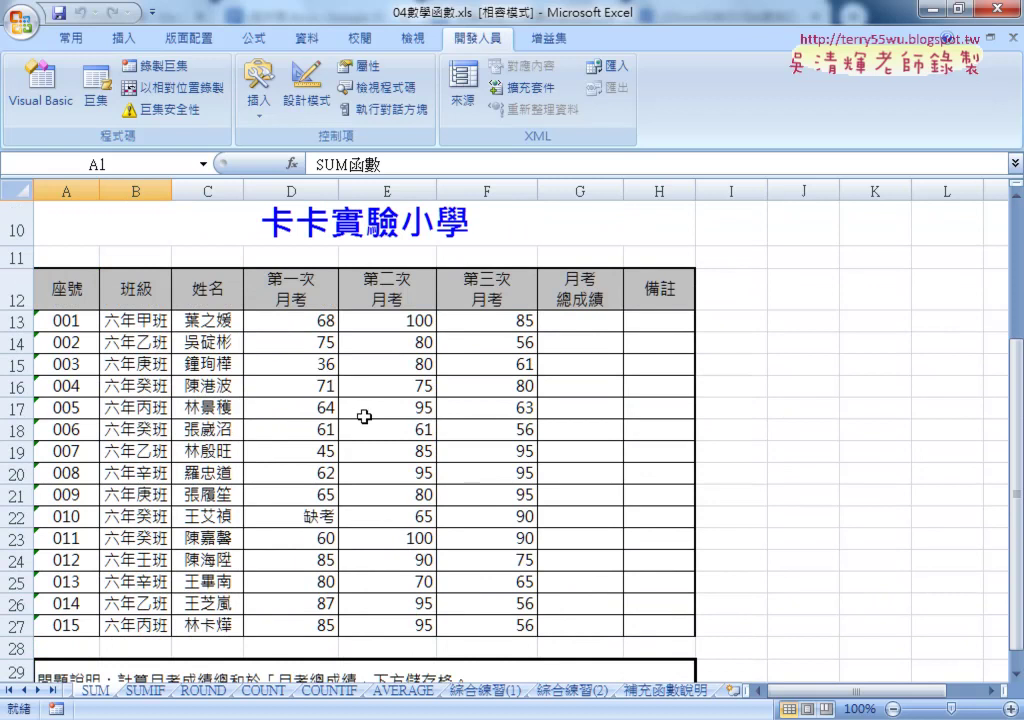
left_click(576, 324)
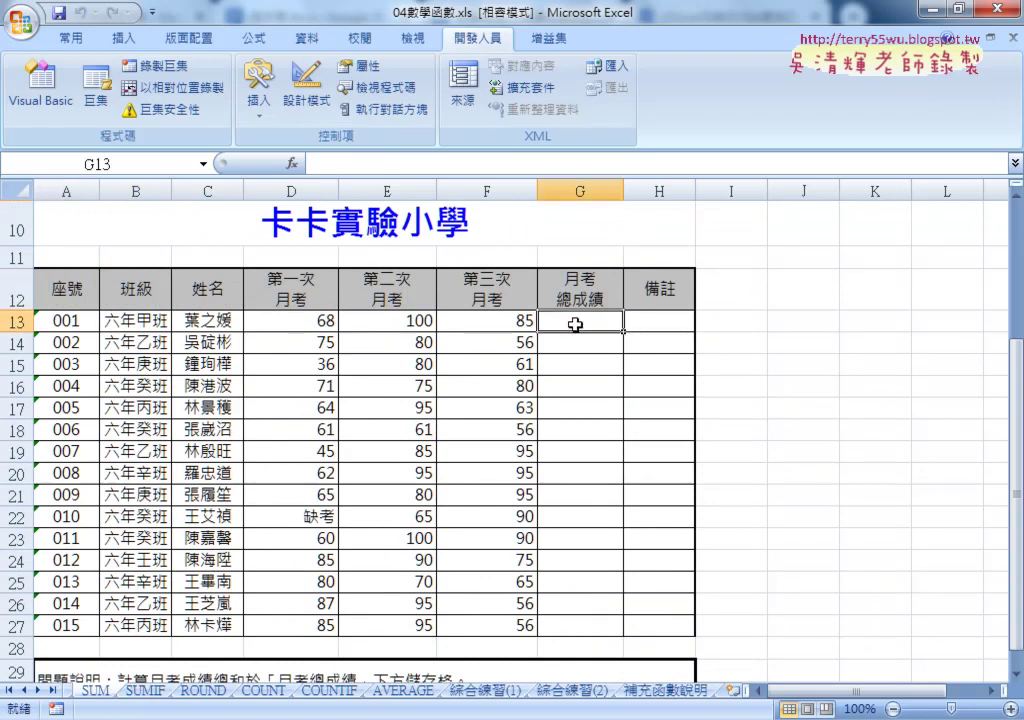